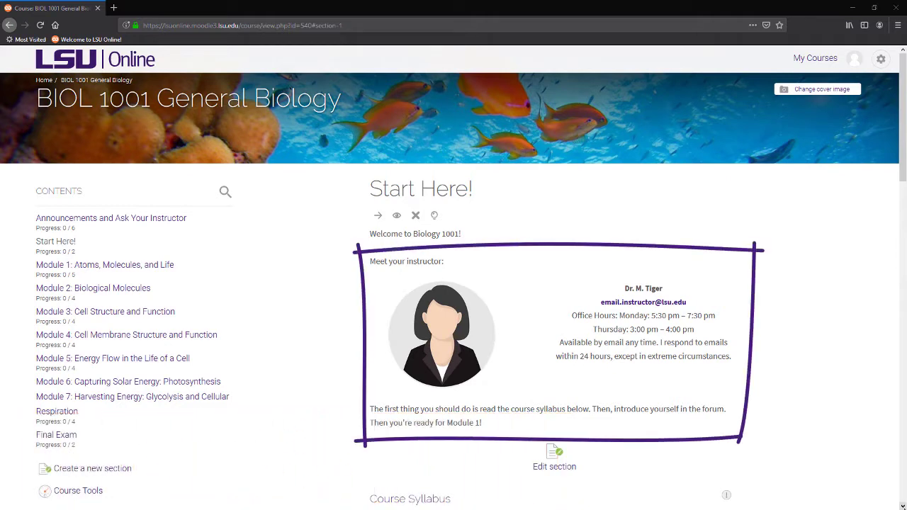
Review the Start Here! section, including the instructor introduction, the Course Syllabus chapters and the Introduce Yourself! forum.
scroll(453, 283, down, 3)
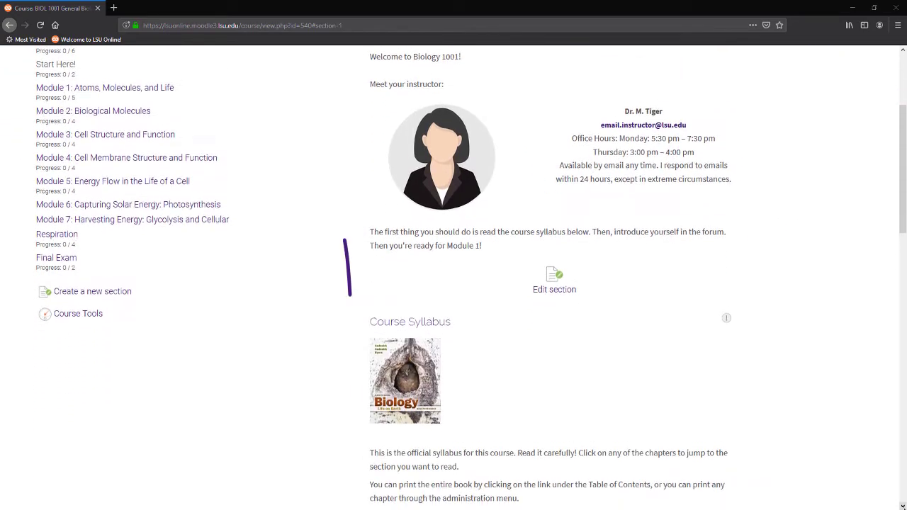
scroll(453, 283, down, 2)
scroll(453, 283, down, 5)
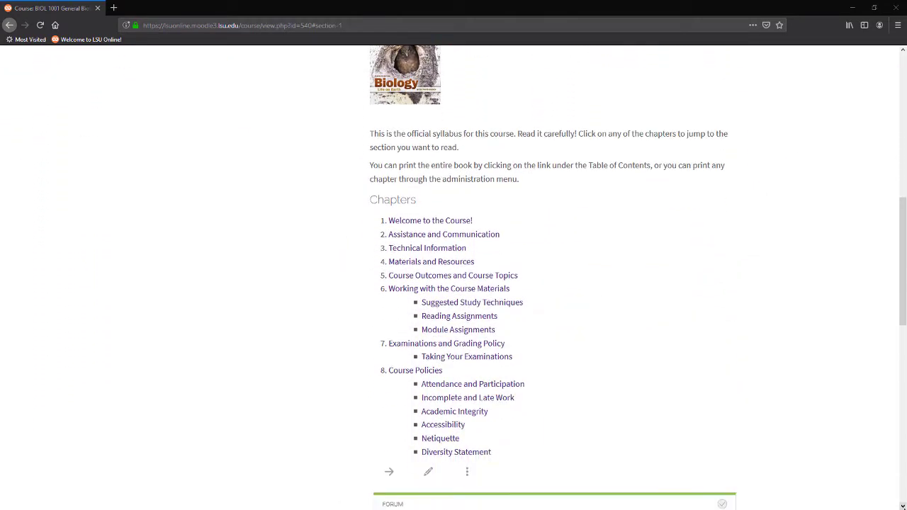
scroll(453, 284, down, 3)
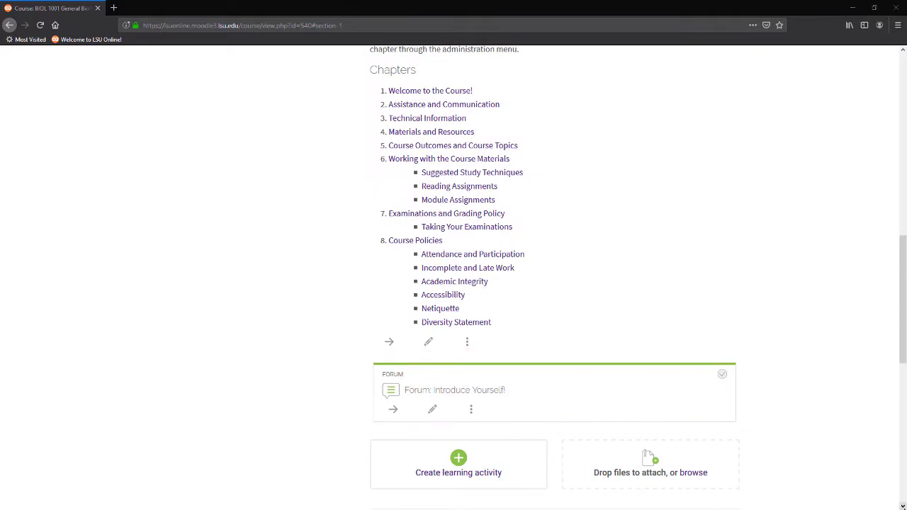
scroll(453, 283, up, 10)
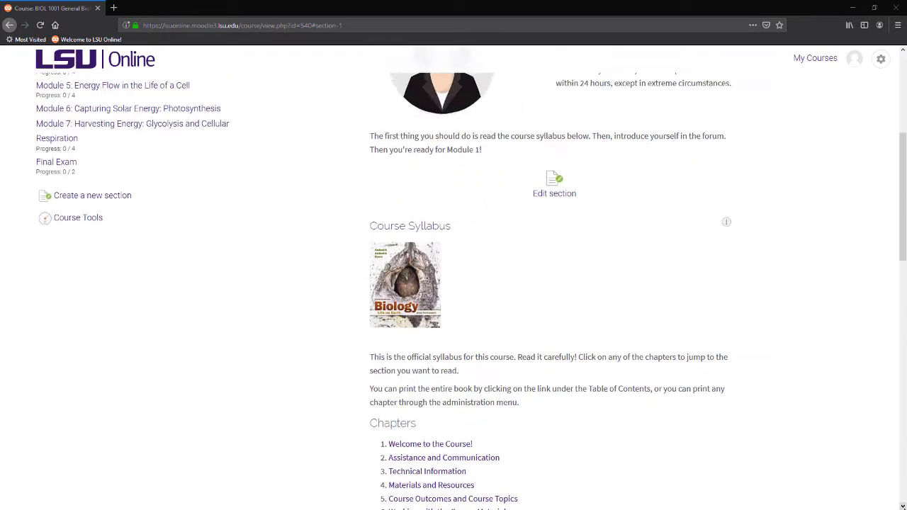
scroll(453, 283, up, 5)
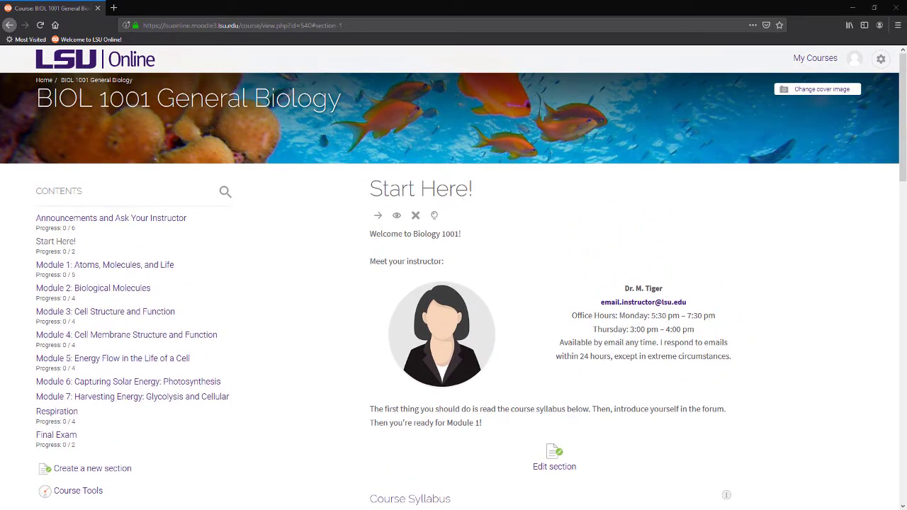
View the Module 1 Resources chapters "Introduction to Life on Earth" and "How Do Atoms Interact to Form Molecules?".
click(108, 265)
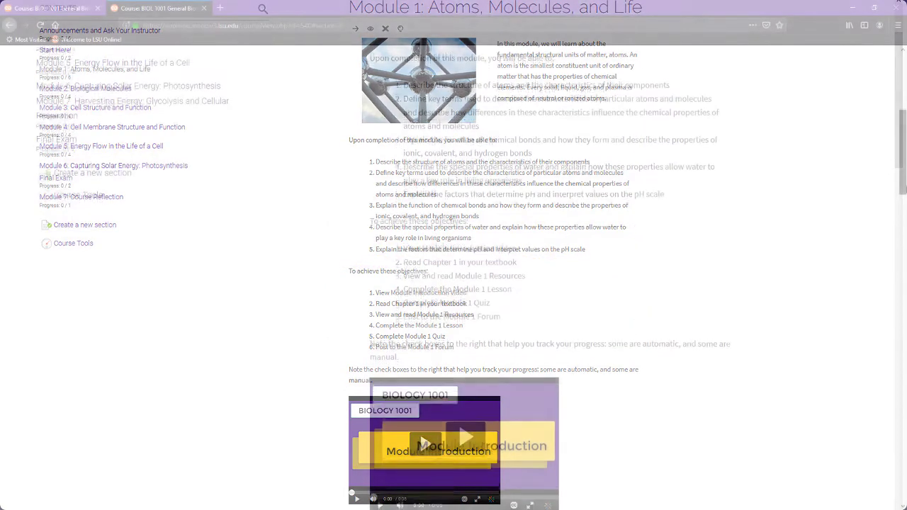
scroll(552, 277, down, 5)
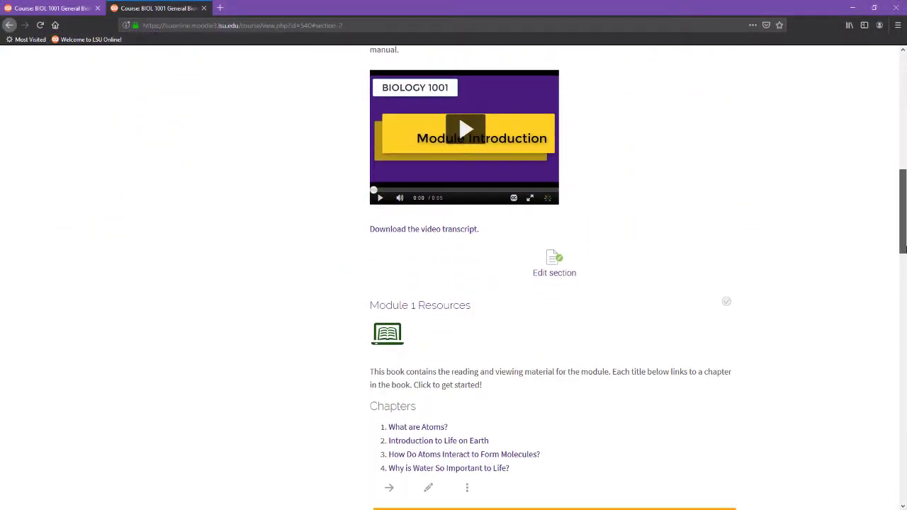
scroll(902, 278, down, 4)
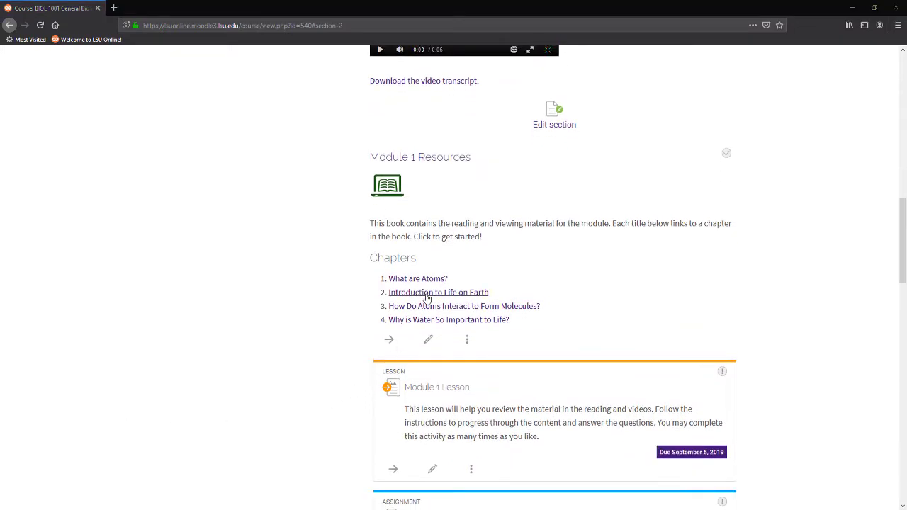
click(427, 296)
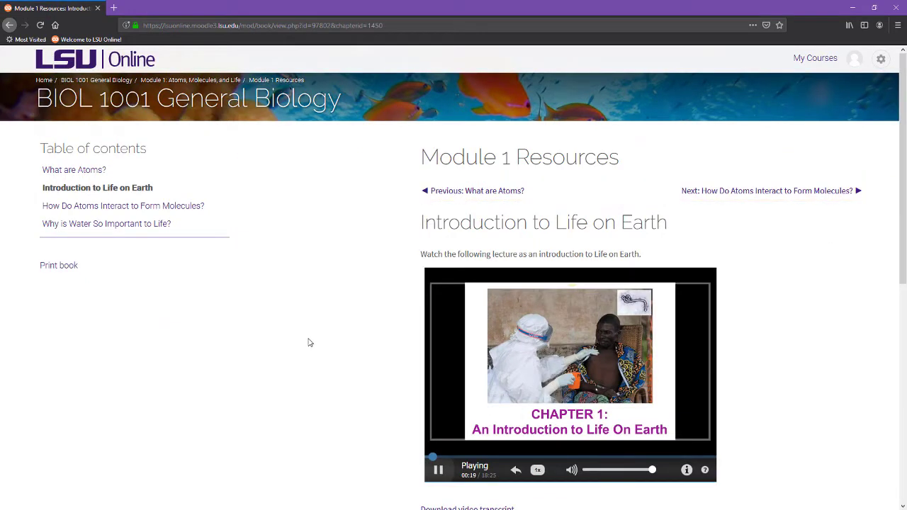
scroll(308, 342, down, 1)
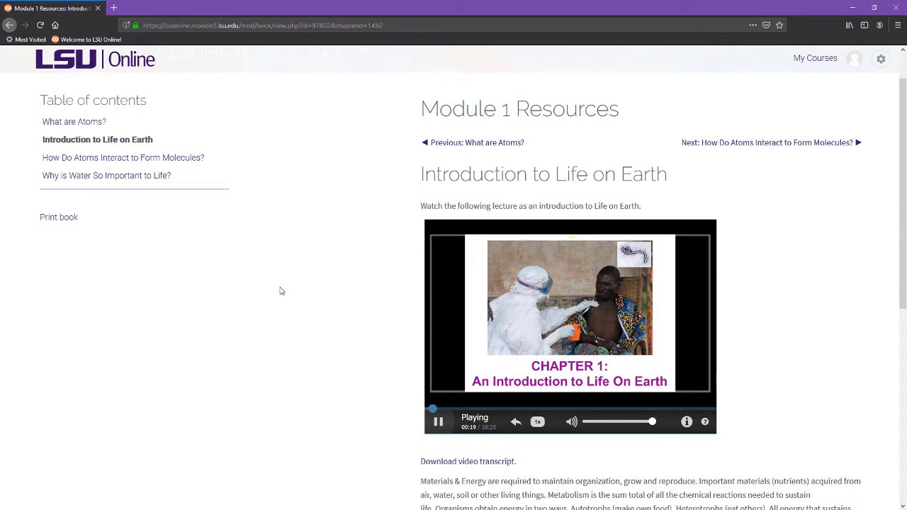
click(182, 162)
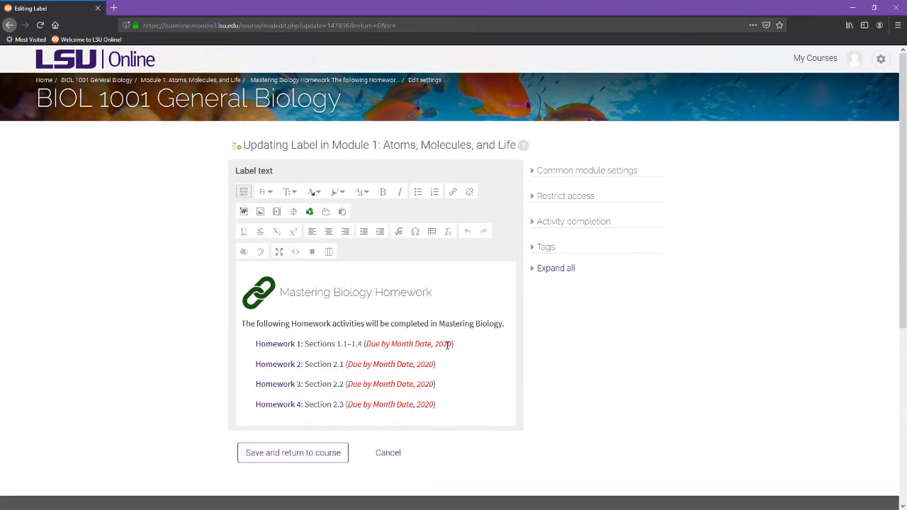
Replace the placeholder due text for Homework 1 with "August 31", keeping the year 2020.
drag(432, 343, 368, 343)
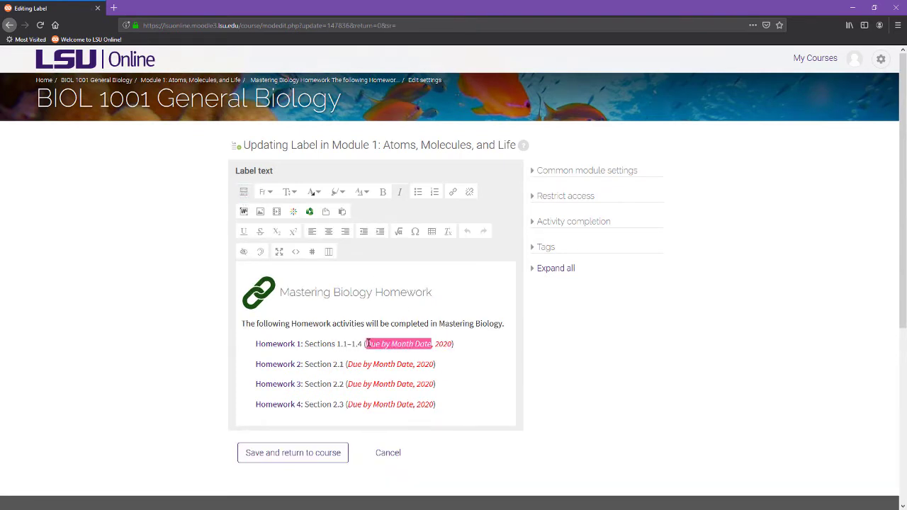
text(August)
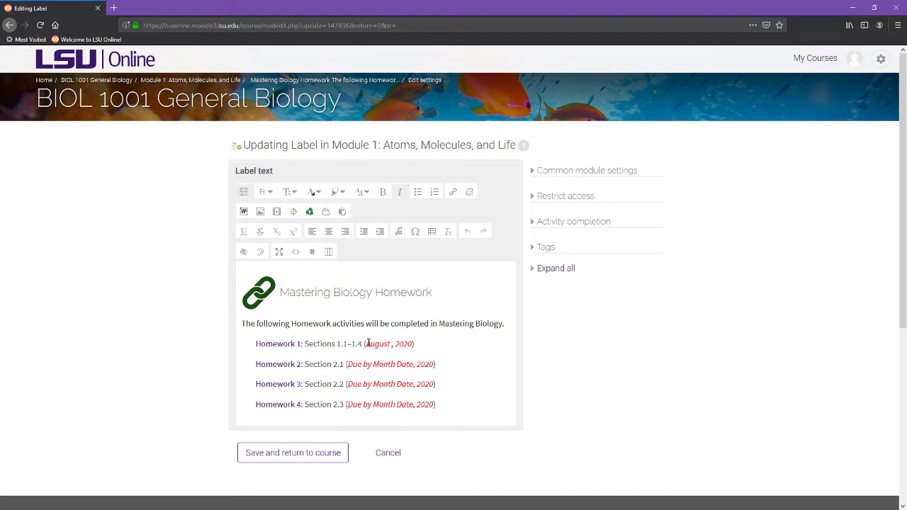
text( 31)
key(End)
Clear the formatting of the Homework 1 date "August 31, 2020" and make it italic again.
drag(422, 344, 365, 344)
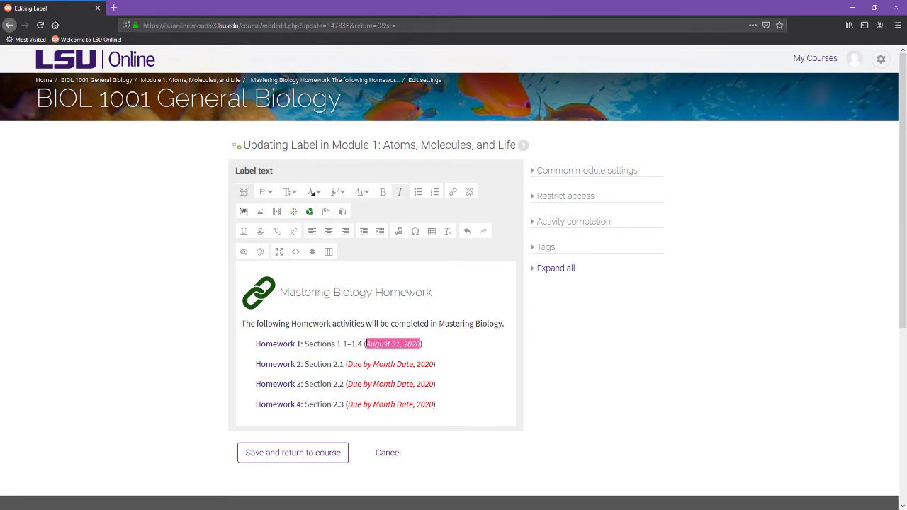
click(448, 233)
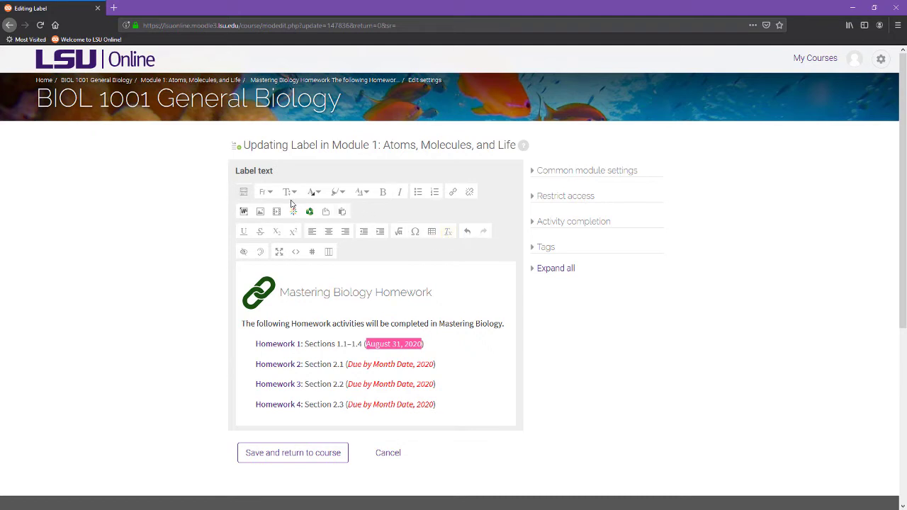
click(401, 198)
click(436, 343)
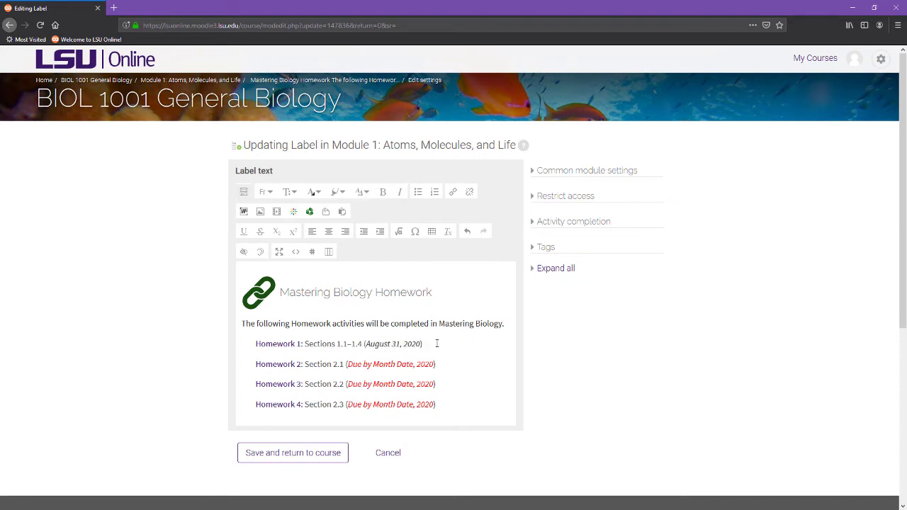
Save the Mastering Biology Homework label and return to the course.
click(453, 440)
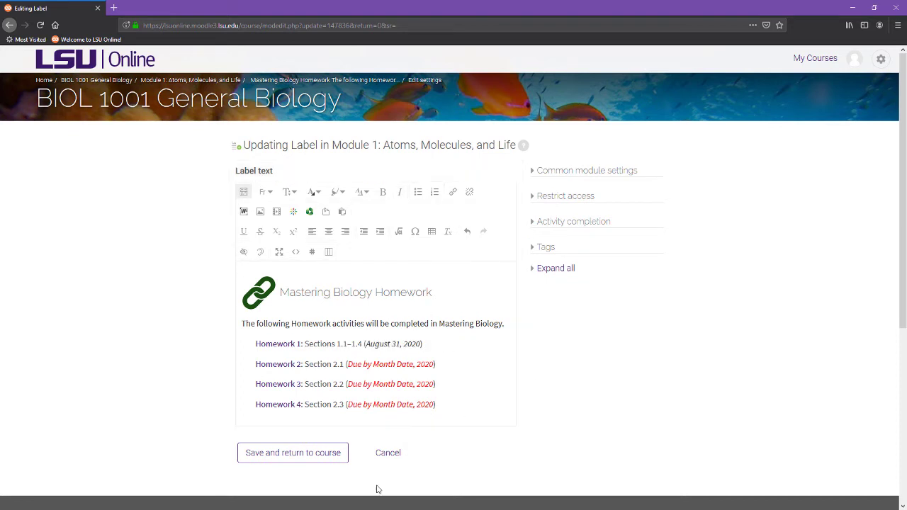
click(1, 507)
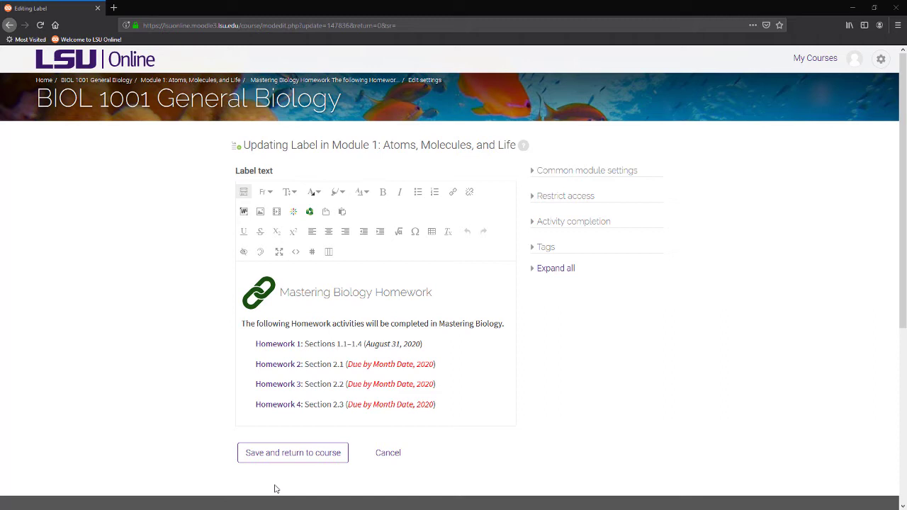
click(288, 461)
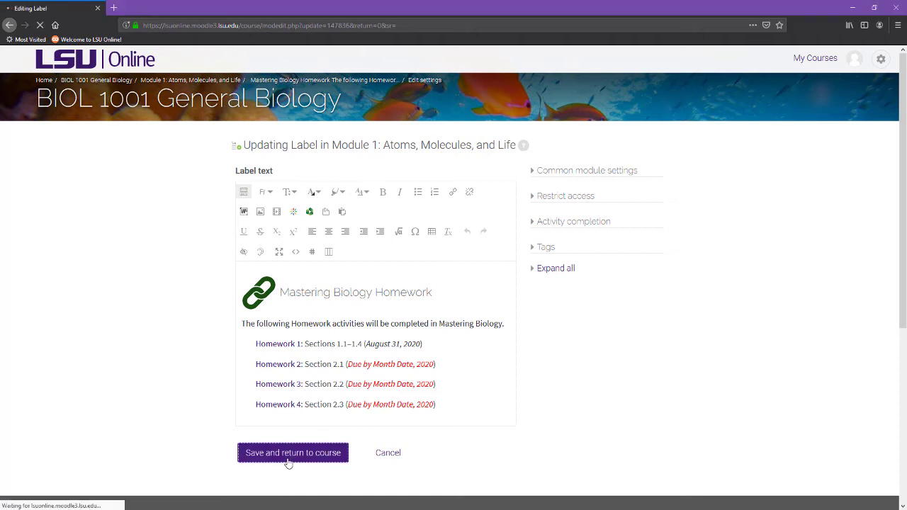
Open the Module 1 Quiz for editing and expand all of its settings sections.
drag(904, 322, 904, 386)
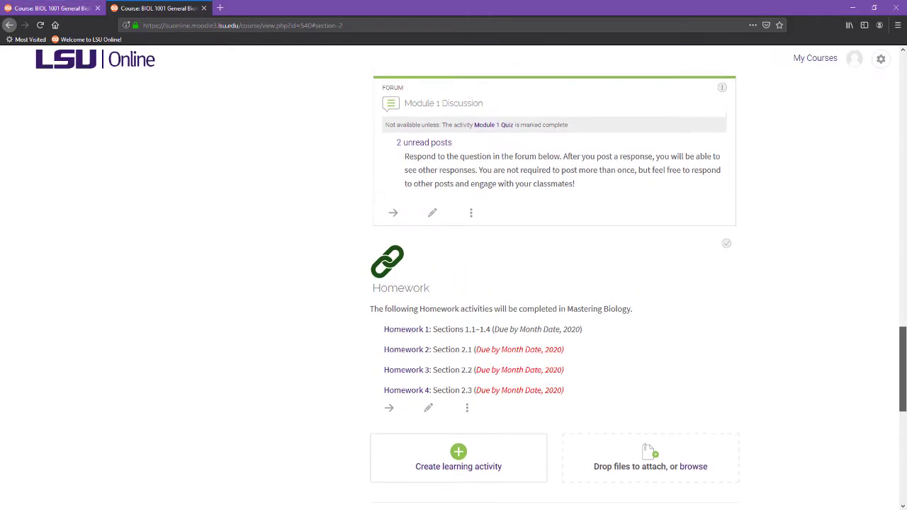
drag(904, 413, 903, 361)
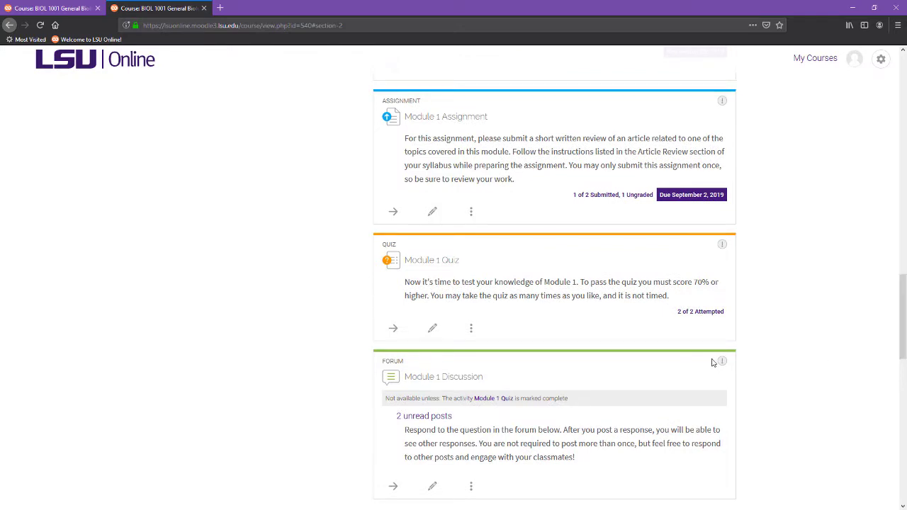
click(434, 334)
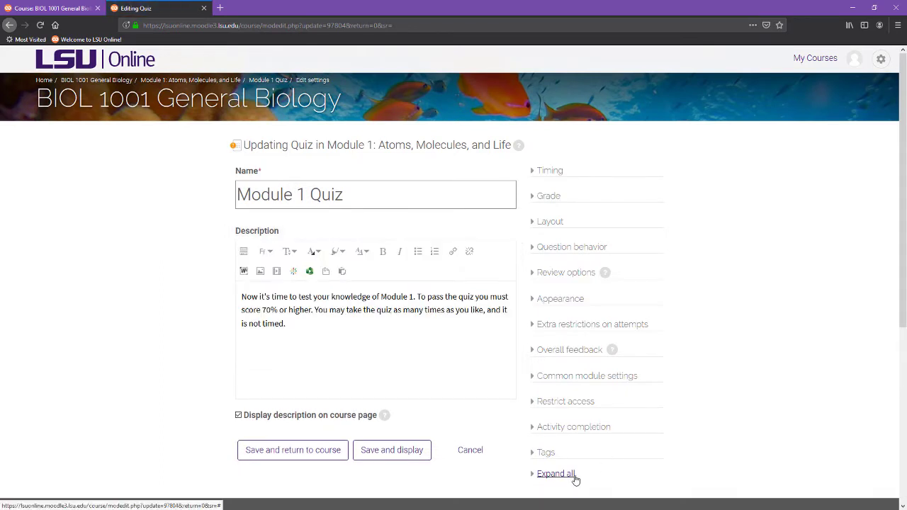
click(555, 473)
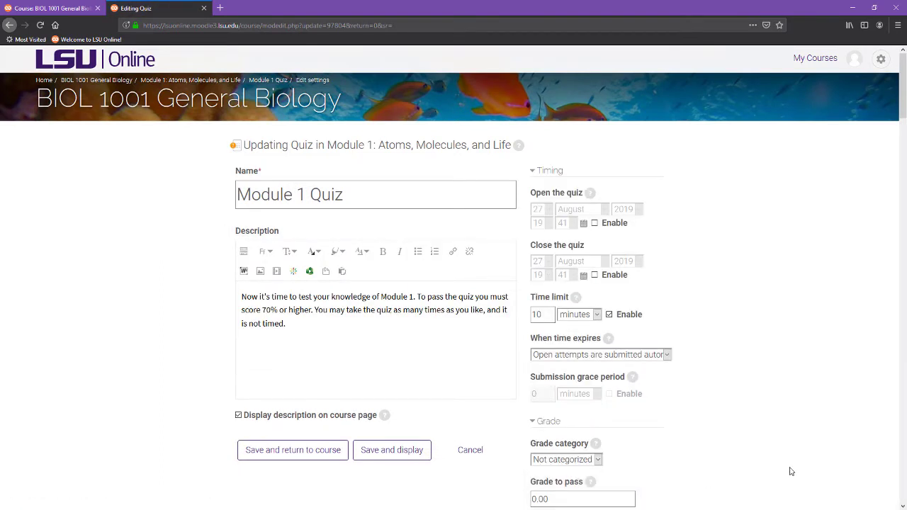
Enable the quiz's open and close dates, and set the close date to 30 August 2019.
click(595, 223)
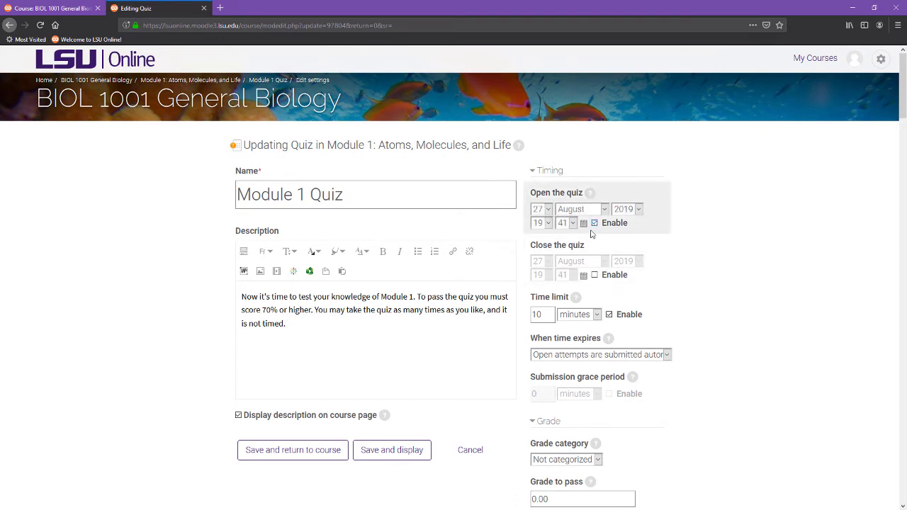
click(594, 276)
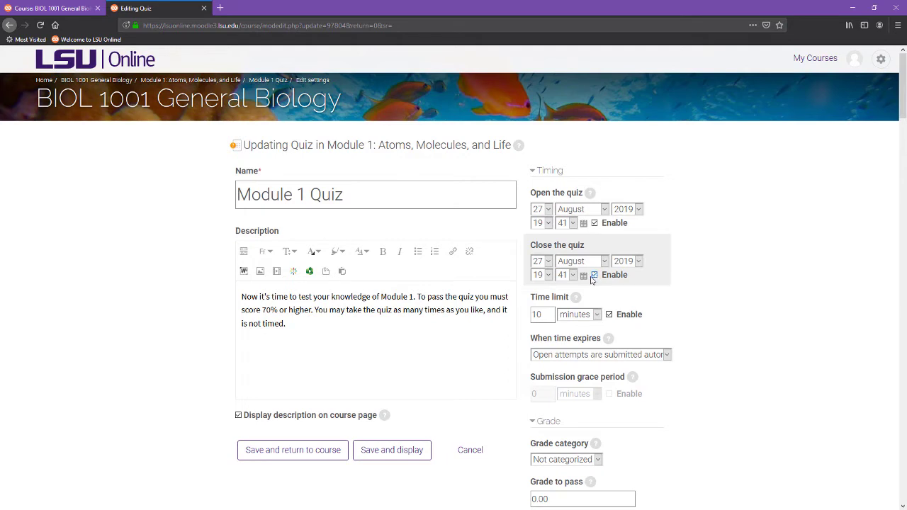
click(584, 277)
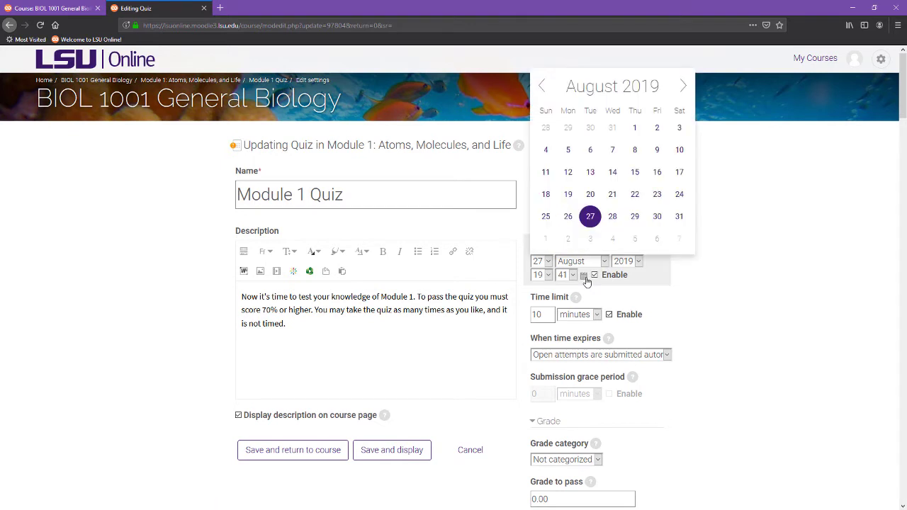
click(656, 218)
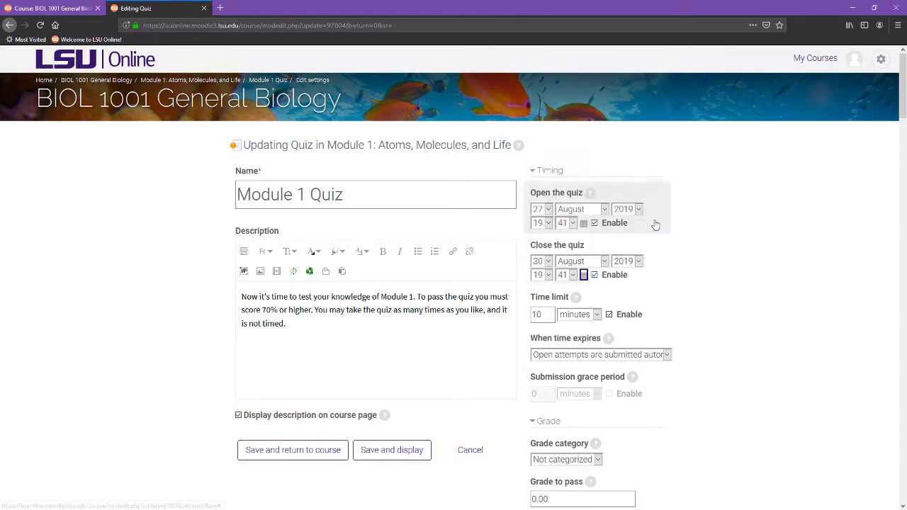
click(547, 264)
click(548, 263)
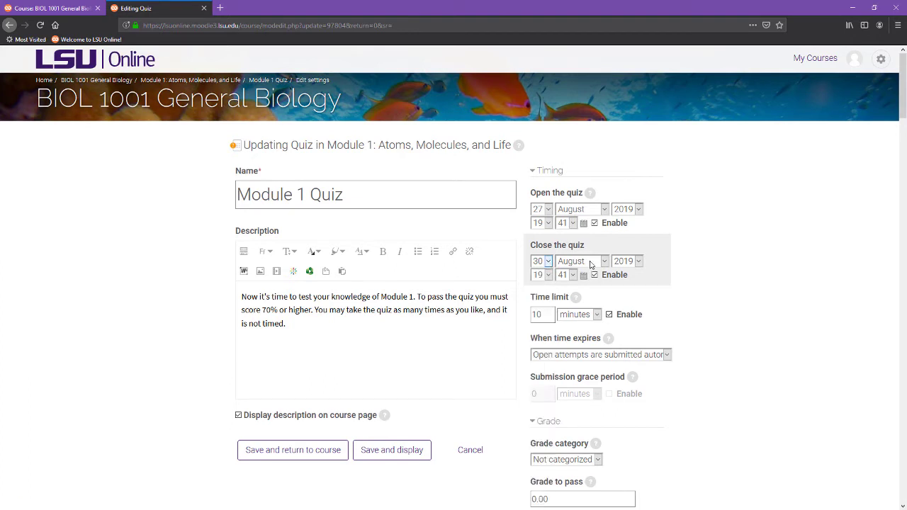
click(603, 264)
click(604, 263)
click(637, 262)
click(637, 262)
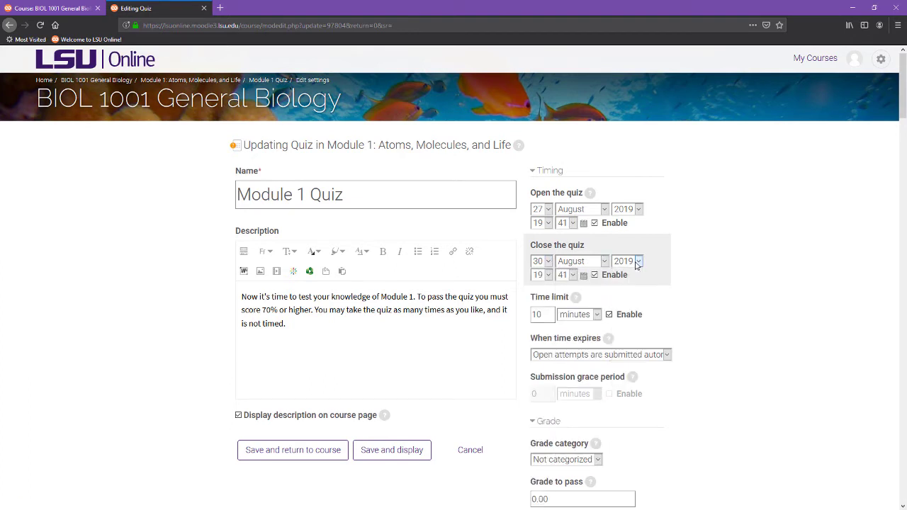
Set the quiz's closing time to 23:59, save it, and check its entry on the course page.
click(550, 278)
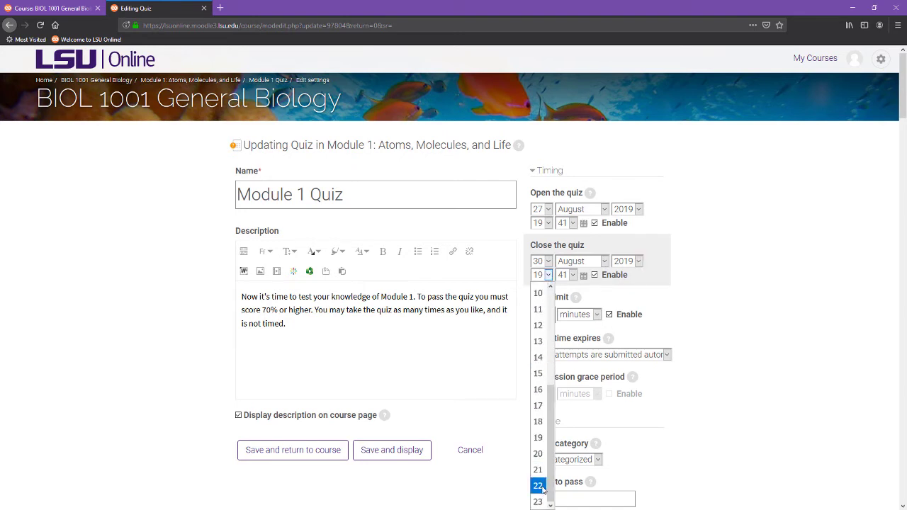
click(538, 501)
click(573, 277)
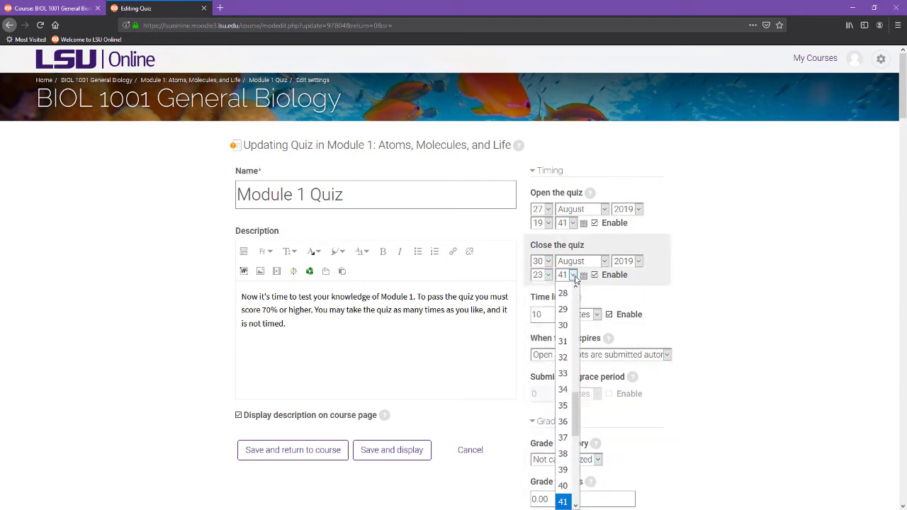
scroll(565, 453, down, 6)
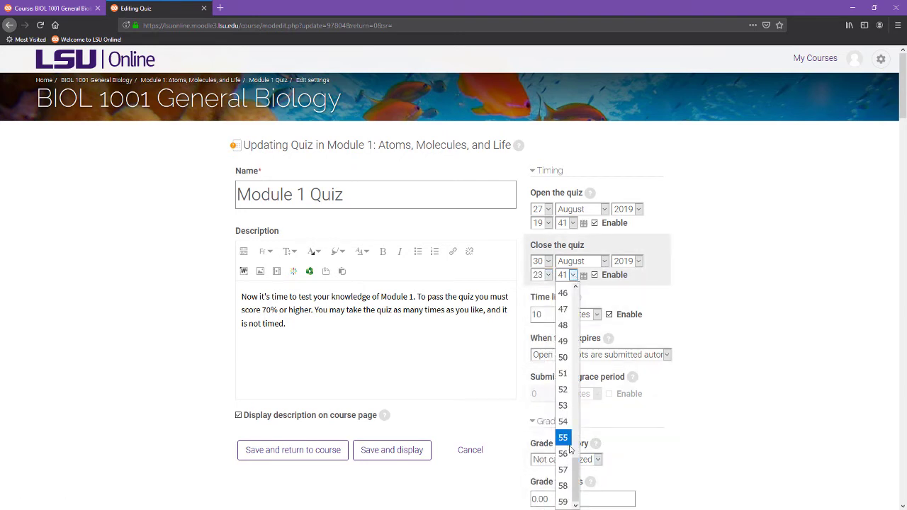
click(564, 502)
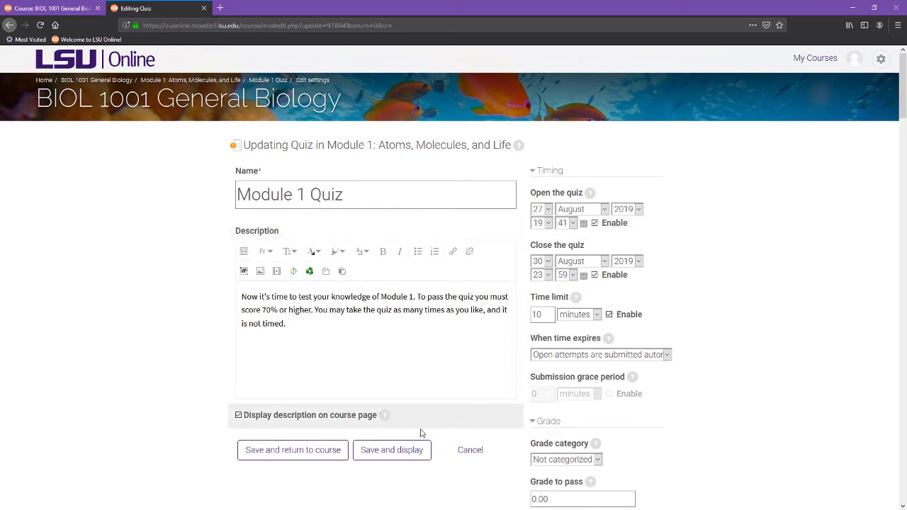
click(293, 456)
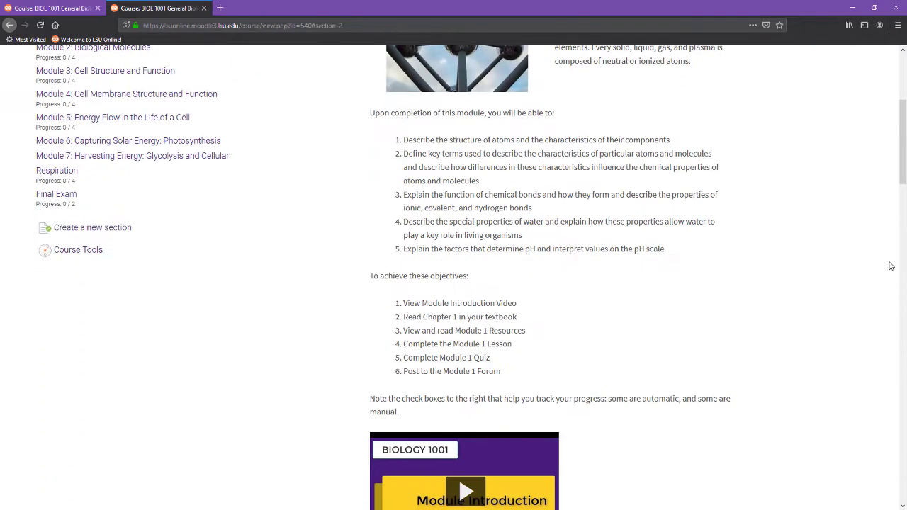
scroll(891, 267, down, 15)
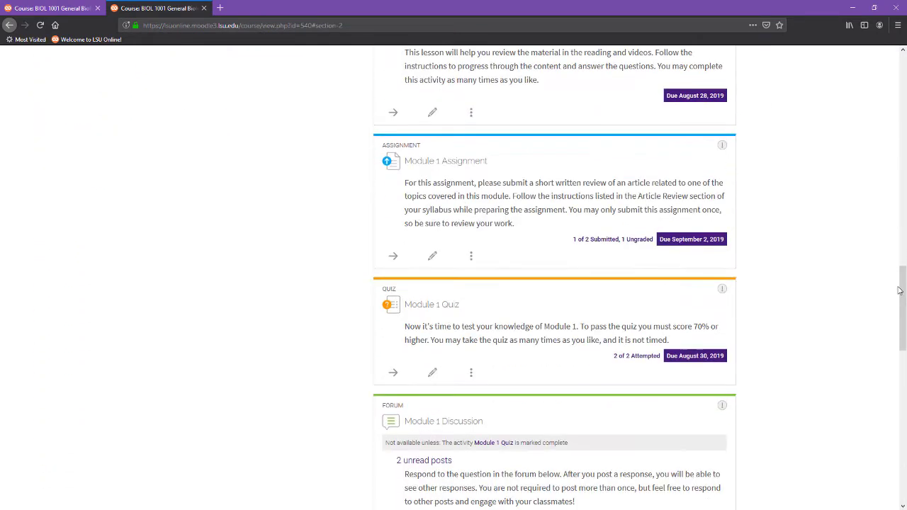
scroll(899, 291, down, 1)
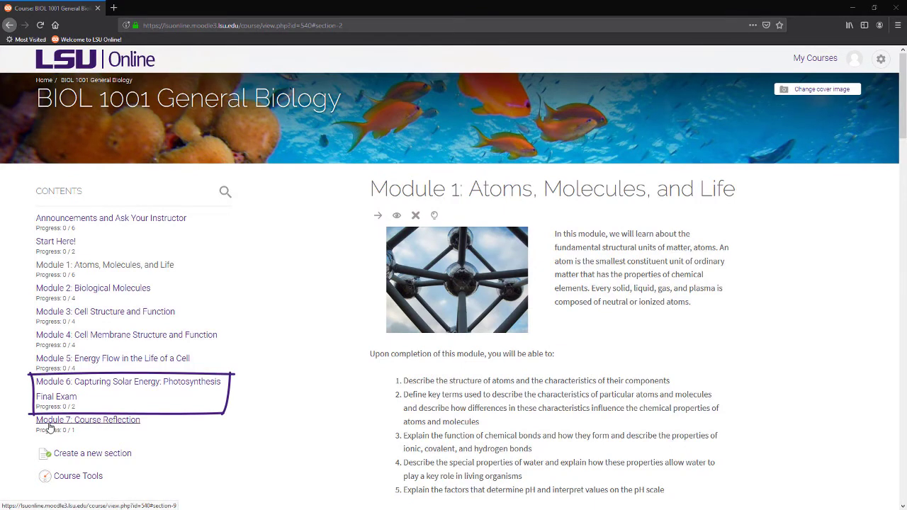
click(55, 422)
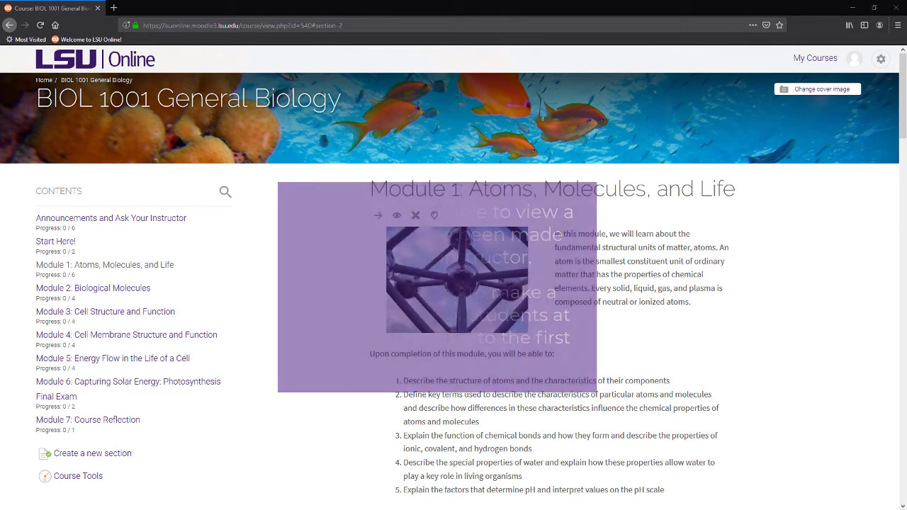
Set the course's Visible option to Show in the course settings and save the change.
click(881, 61)
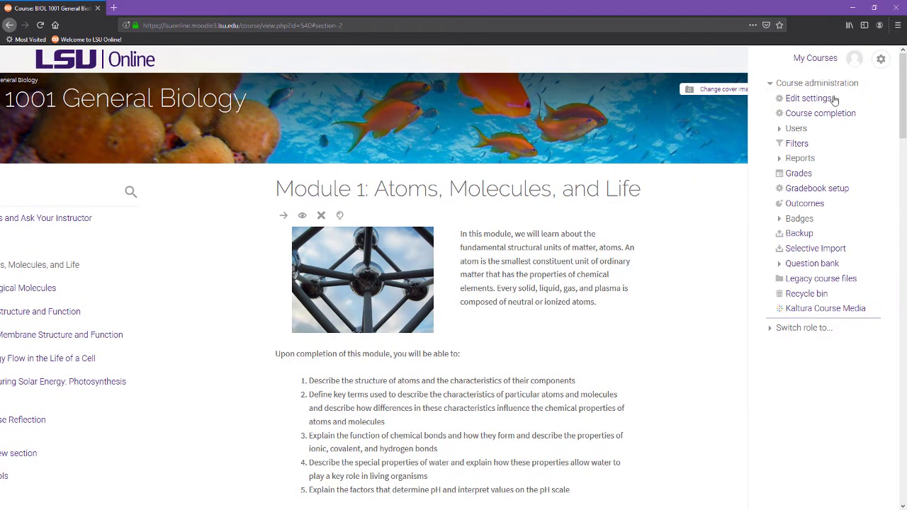
click(809, 98)
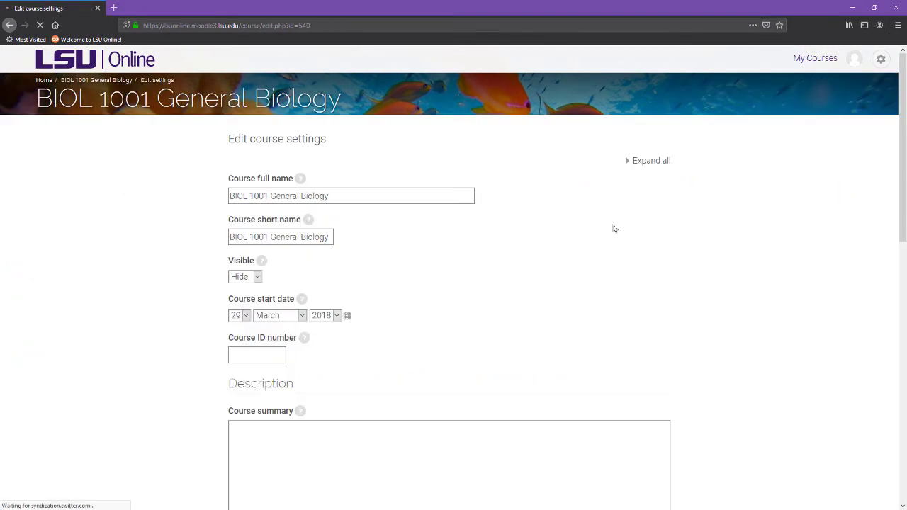
click(263, 263)
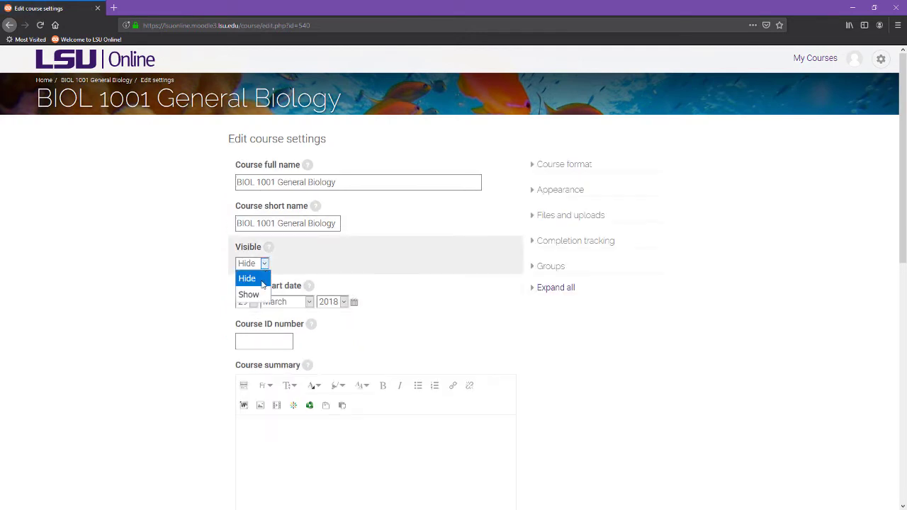
click(254, 294)
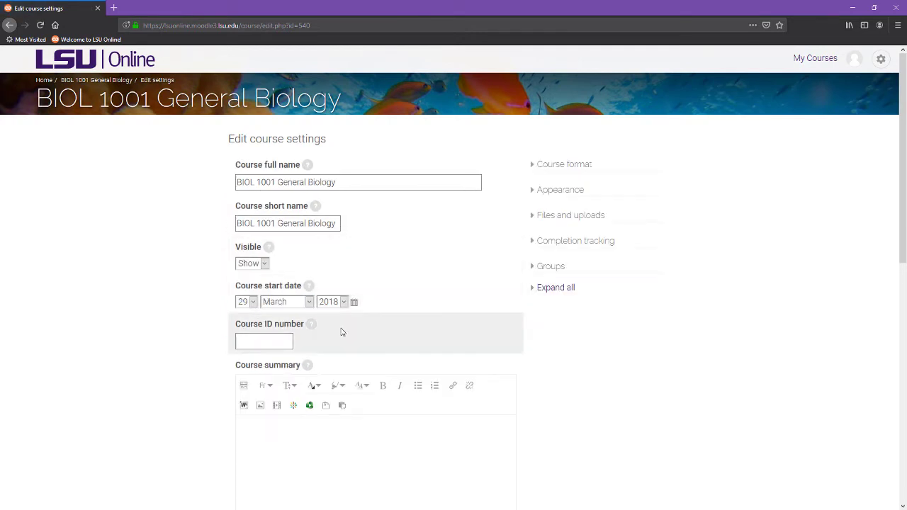
scroll(551, 398, down, 5)
click(256, 396)
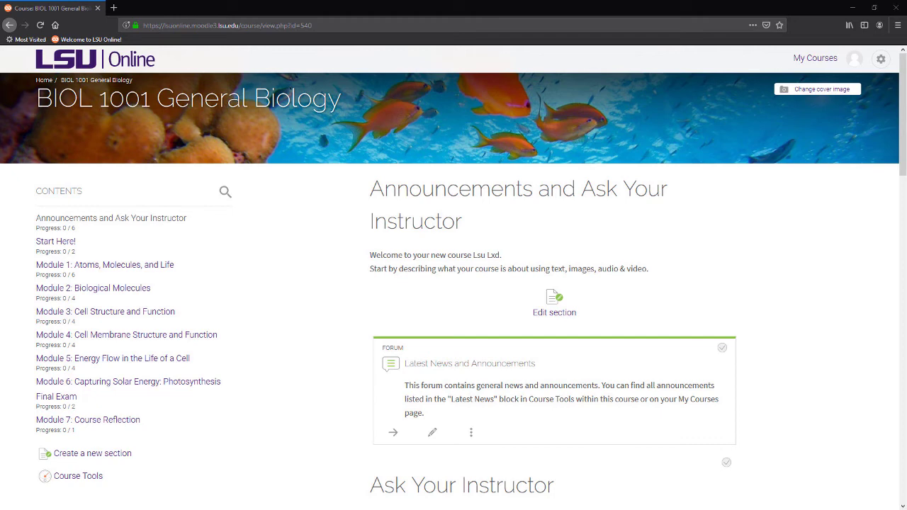
Hide the "Module 1: Atoms, Molecules, and Life" section from students, and choose Hide for its Module 1 Lesson.
click(103, 267)
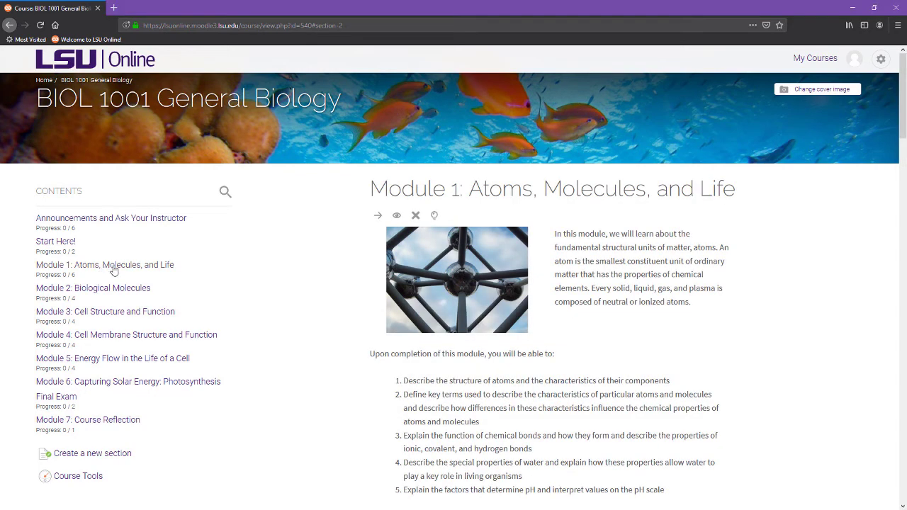
click(392, 221)
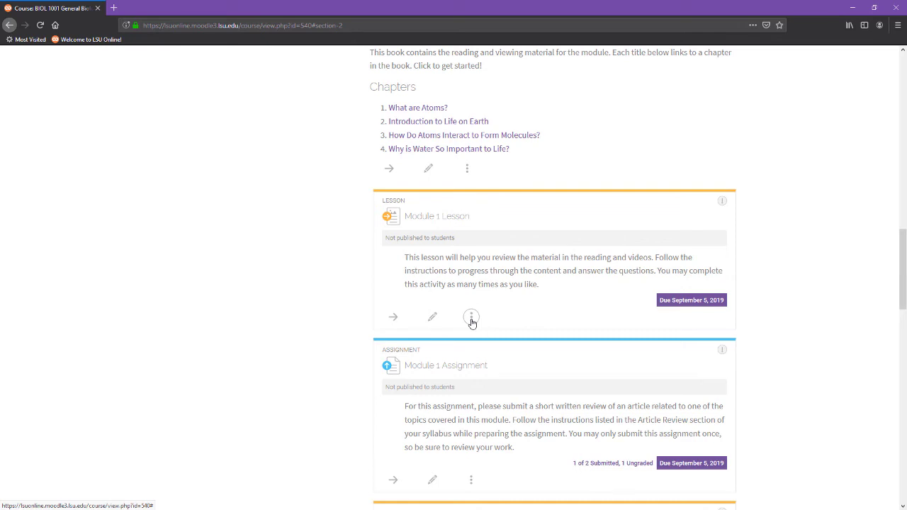
click(471, 320)
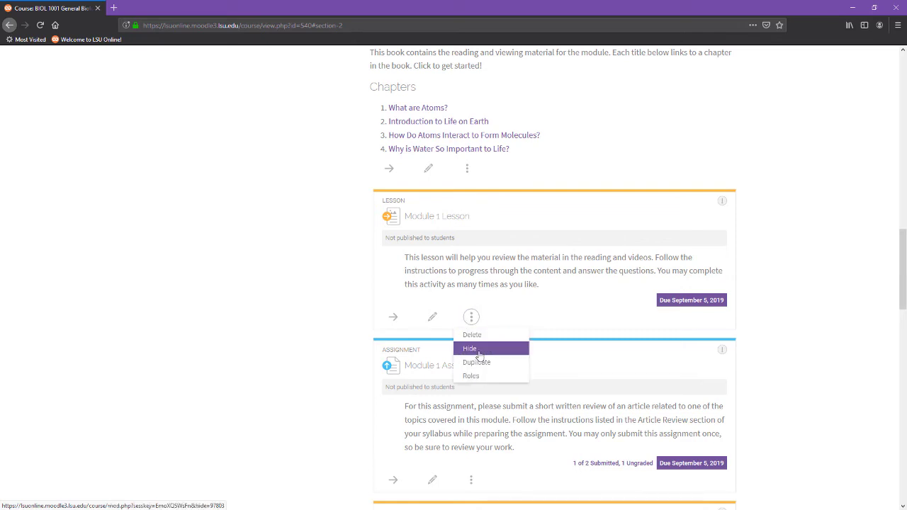
click(480, 351)
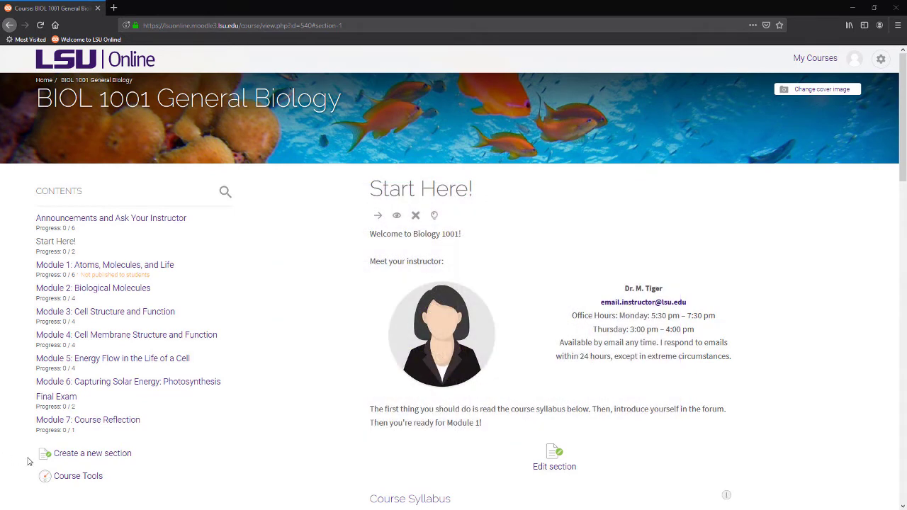
Open the "Module 1: Atoms, Molecules, and Life" section and make it visible to students.
click(149, 270)
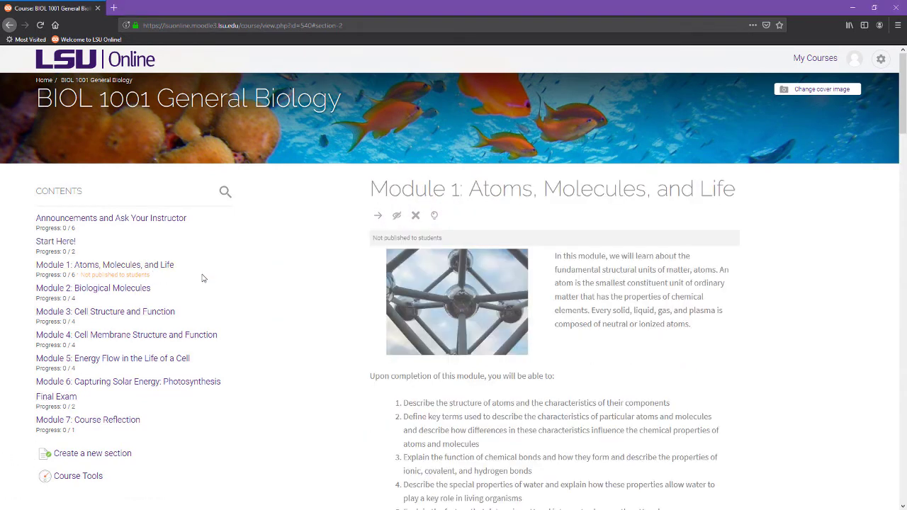
click(398, 220)
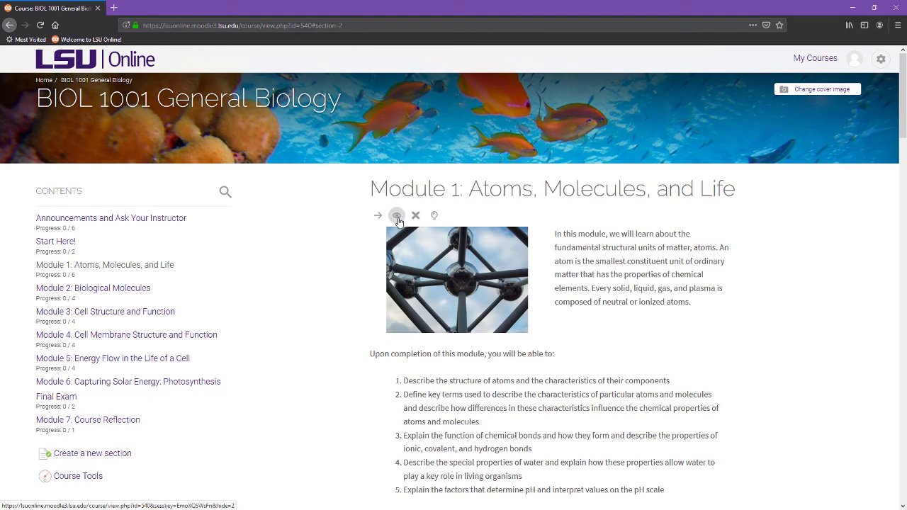